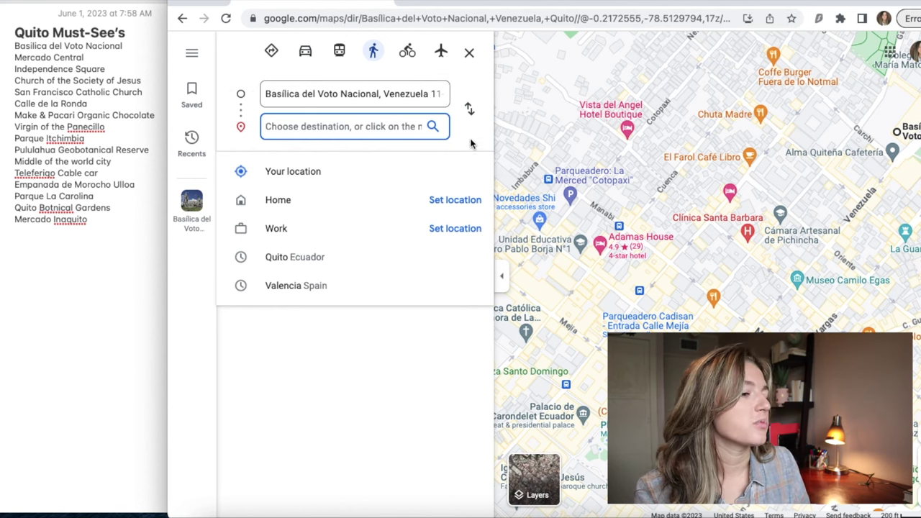
Step: From the Saved section's Maps list, create a new blank custom map
{"action": "left_click", "coordinate": [192, 94]}
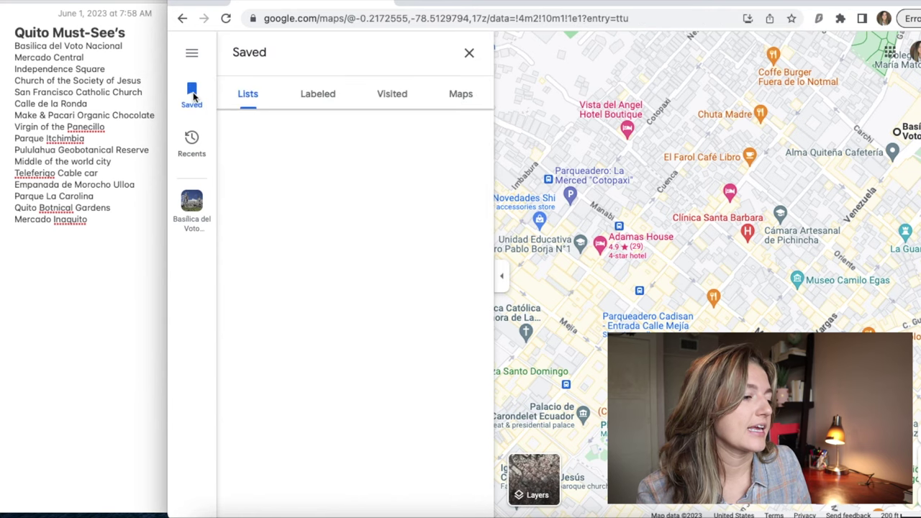
{"action": "left_click", "coordinate": [461, 99]}
{"action": "scroll", "coordinate": [393, 259], "scroll_direction": "down", "scroll_amount": 2}
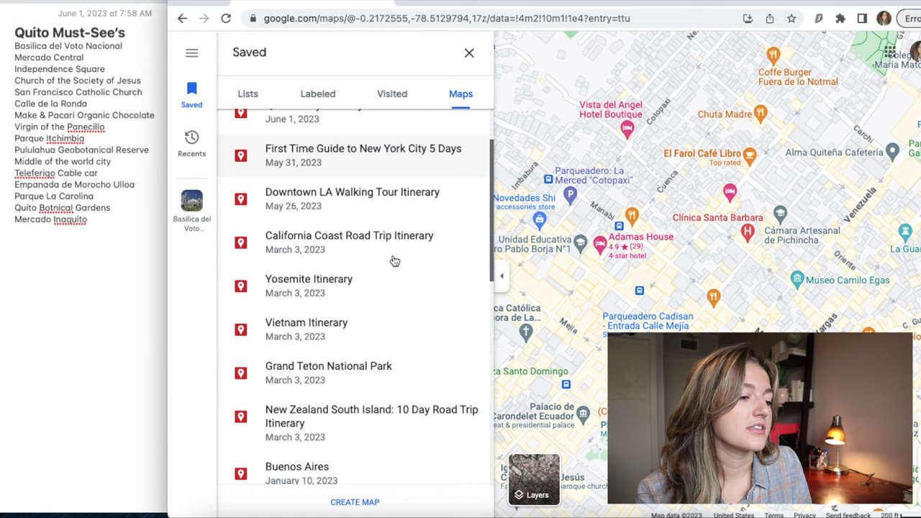
{"action": "scroll", "coordinate": [395, 261], "scroll_direction": "down", "scroll_amount": 5}
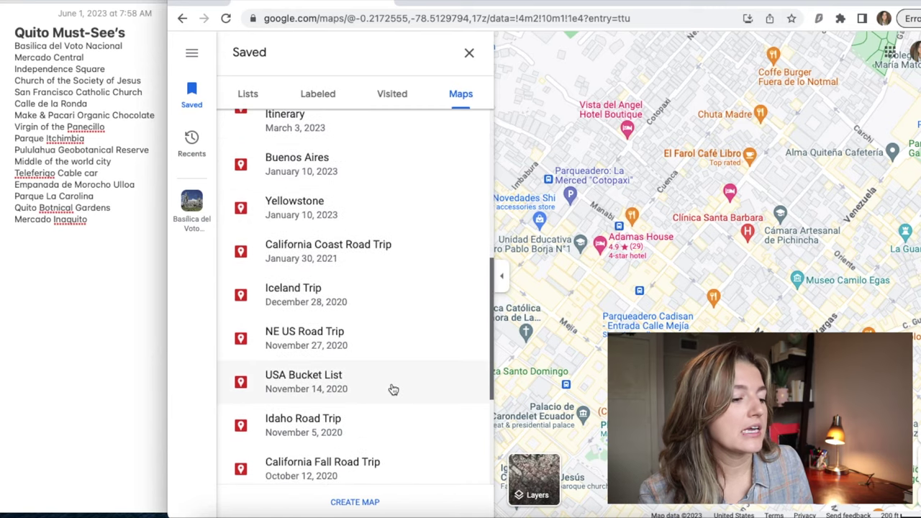
{"action": "left_click", "coordinate": [355, 502]}
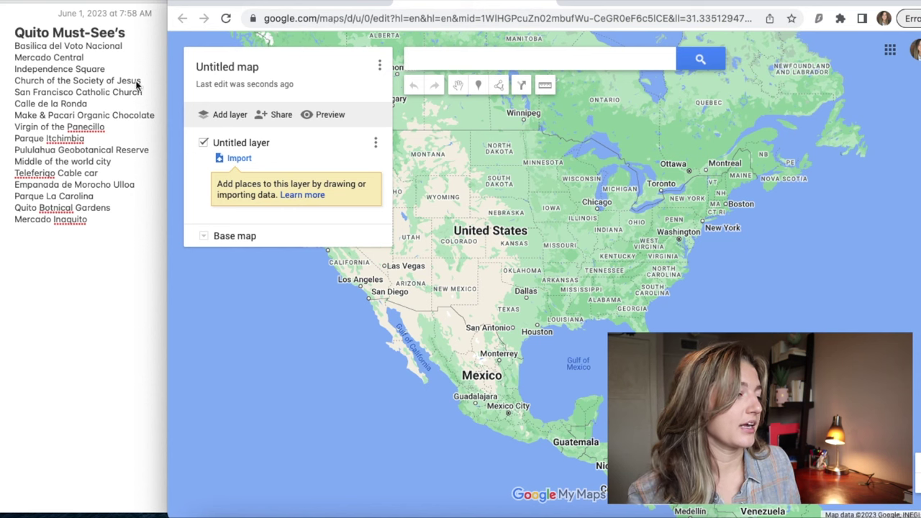
Step: Rename the untitled map to 'Quito 3 Days' and save the title
{"action": "left_click", "coordinate": [244, 68]}
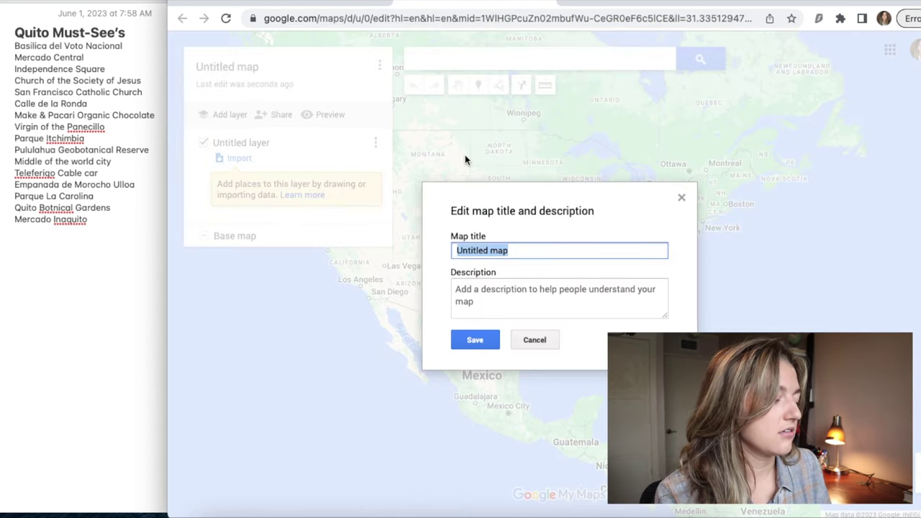
{"action": "type", "text": "Quito 3 Da"}
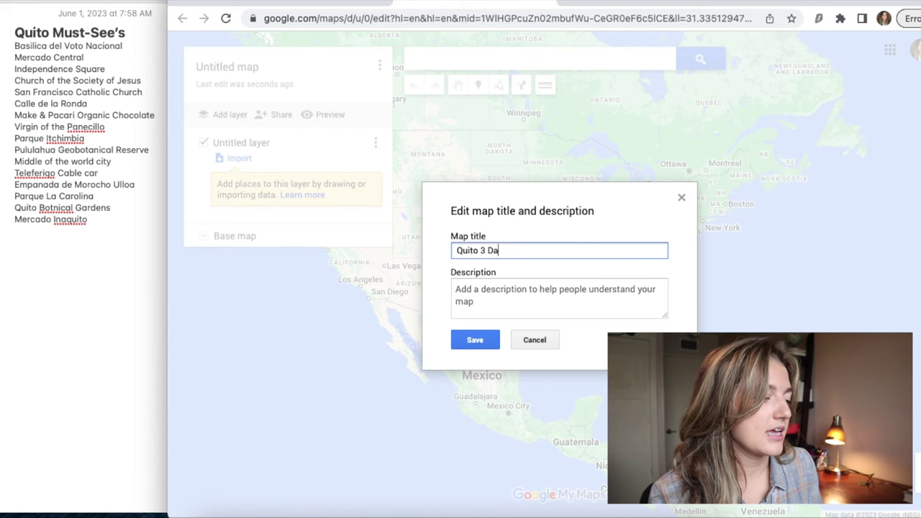
{"action": "left_click", "coordinate": [480, 342]}
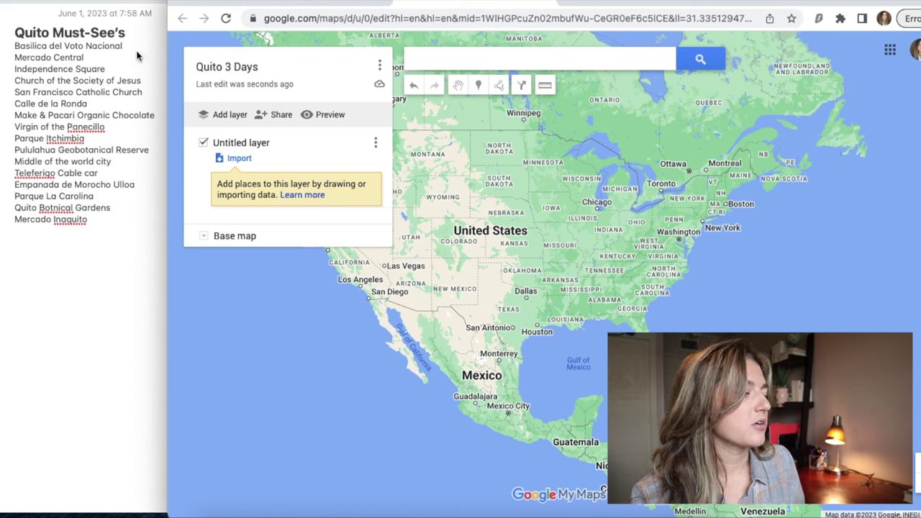
Step: Search for Basílica del Voto Nacional and add it to the map
{"action": "left_click", "coordinate": [443, 61]}
{"action": "type", "text": "basilica "}
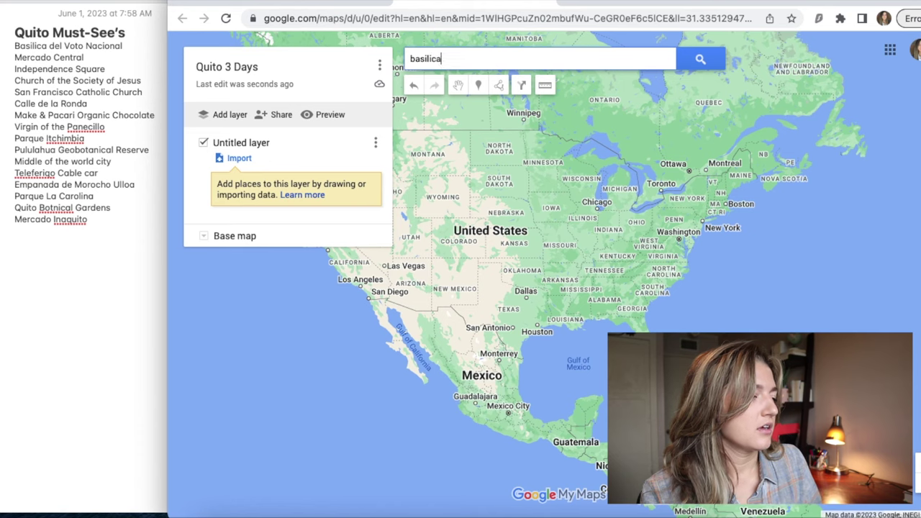
{"action": "type", "text": "de"}
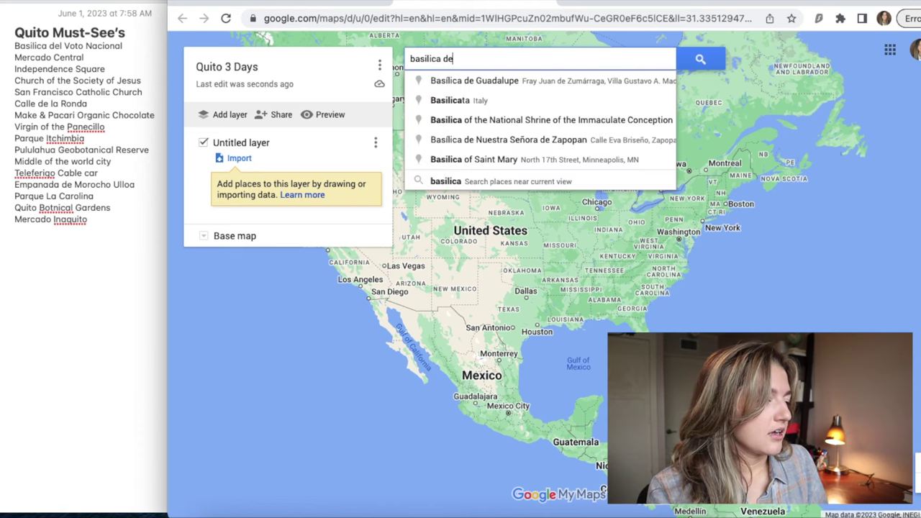
{"action": "type", "text": " voto"}
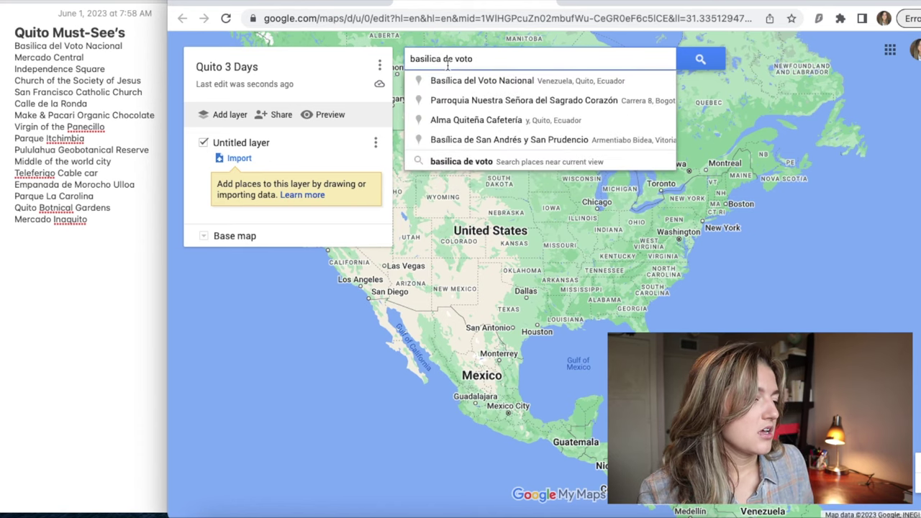
{"action": "left_click", "coordinate": [497, 84]}
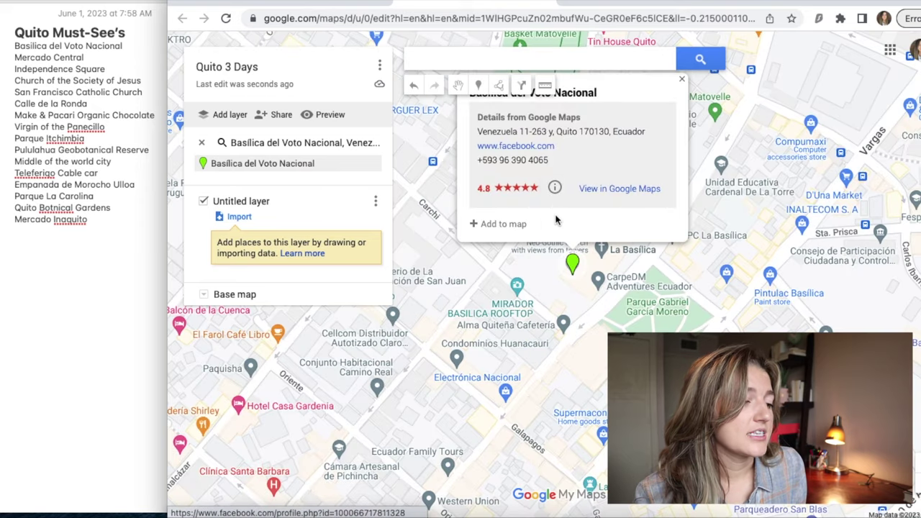
{"action": "left_click", "coordinate": [494, 225]}
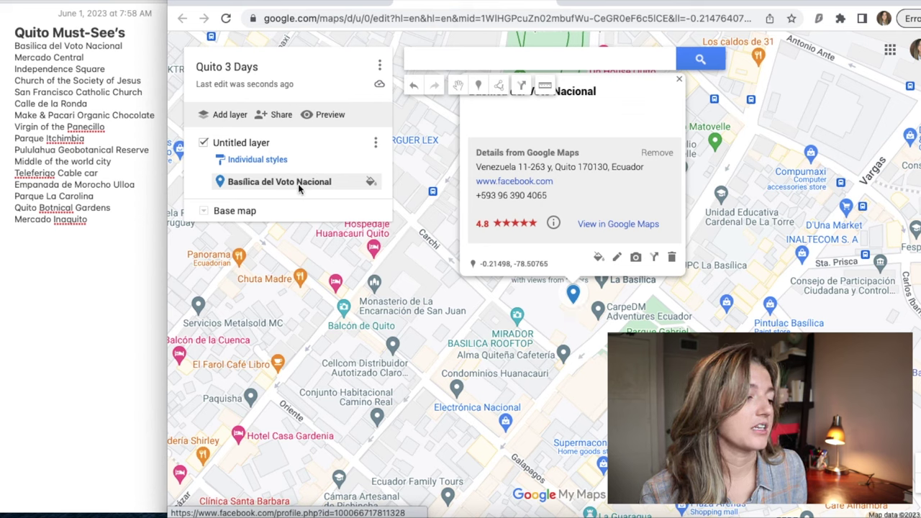
Step: Search for Mercado Central and add it to the map
{"action": "left_click", "coordinate": [418, 59]}
{"action": "type", "text": "mercado"}
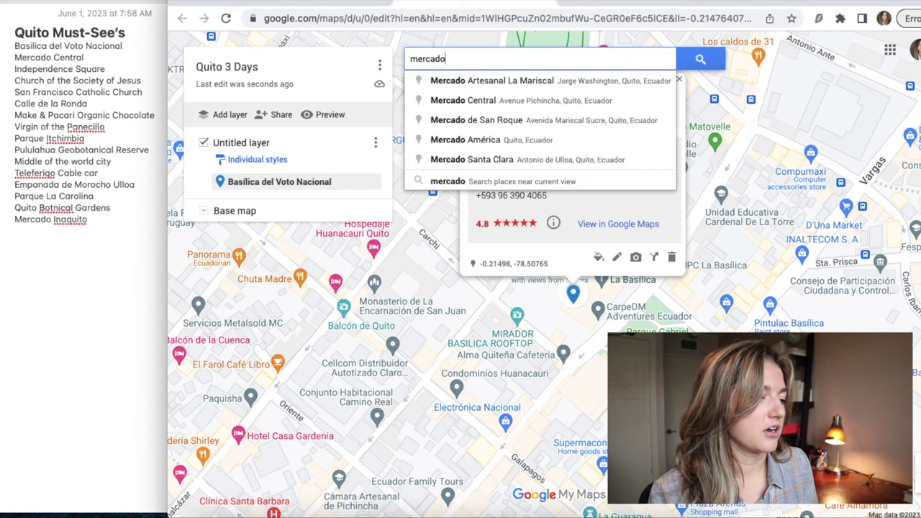
{"action": "left_click", "coordinate": [486, 97]}
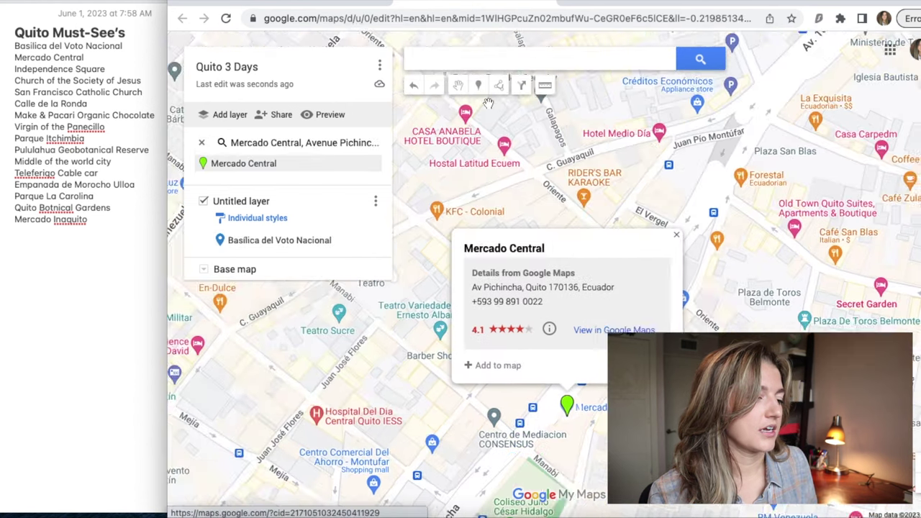
{"action": "left_click", "coordinate": [477, 233]}
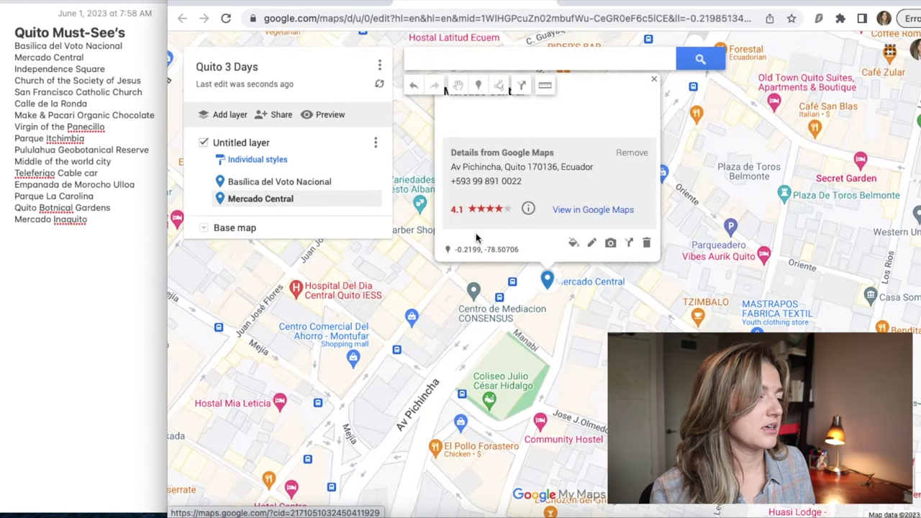
Step: Look up Independence Square, then close the Mercado Iñaquito details card
{"action": "left_click", "coordinate": [453, 59]}
{"action": "type", "text": "independ"}
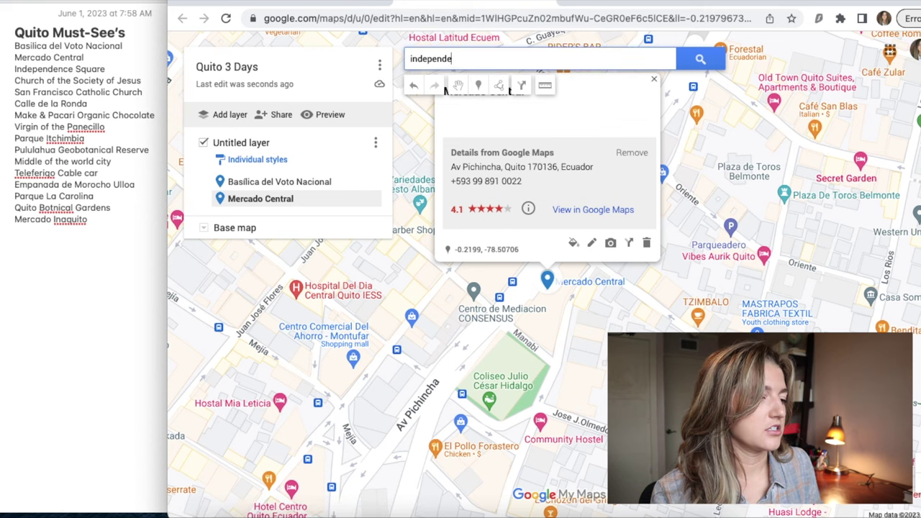
{"action": "type", "text": "e"}
{"action": "left_click", "coordinate": [466, 82]}
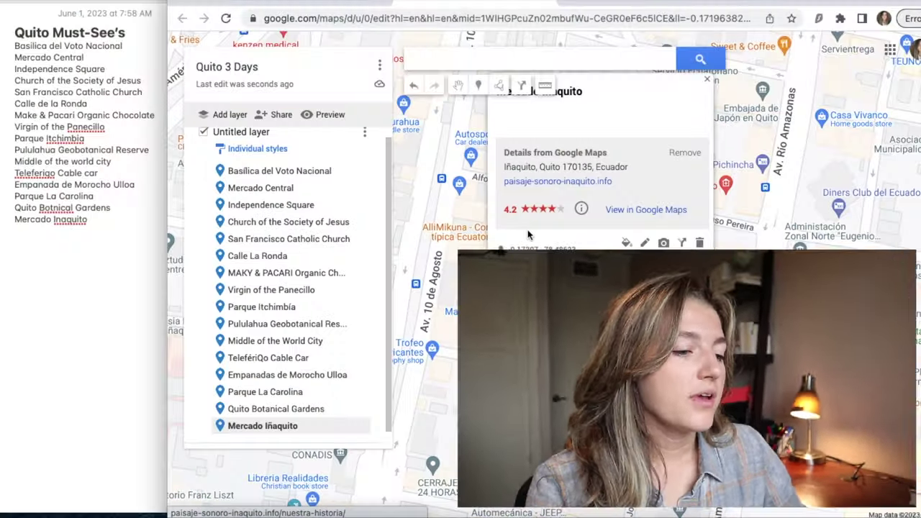
{"action": "left_click", "coordinate": [709, 82]}
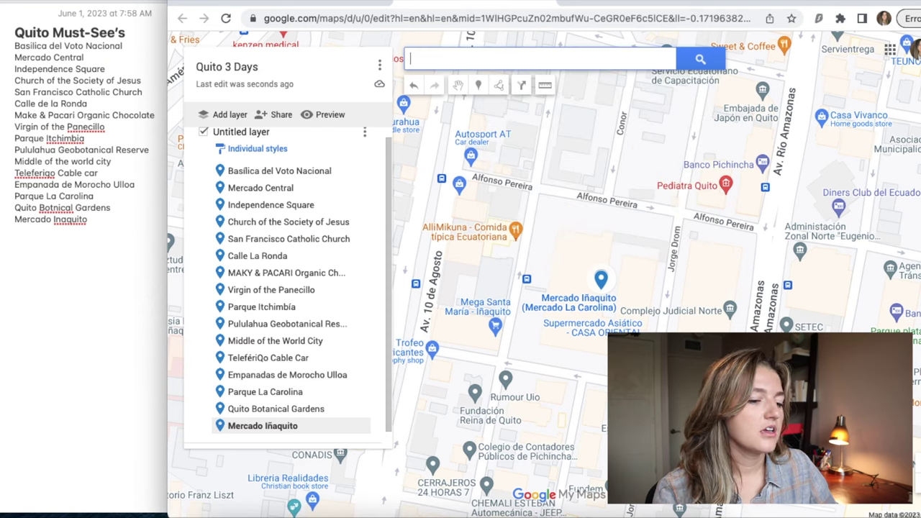
Step: Scroll and pan the map north to reveal Pululahua and northern Quito
{"action": "scroll", "coordinate": [560, 265], "scroll_direction": "down", "scroll_amount": 3}
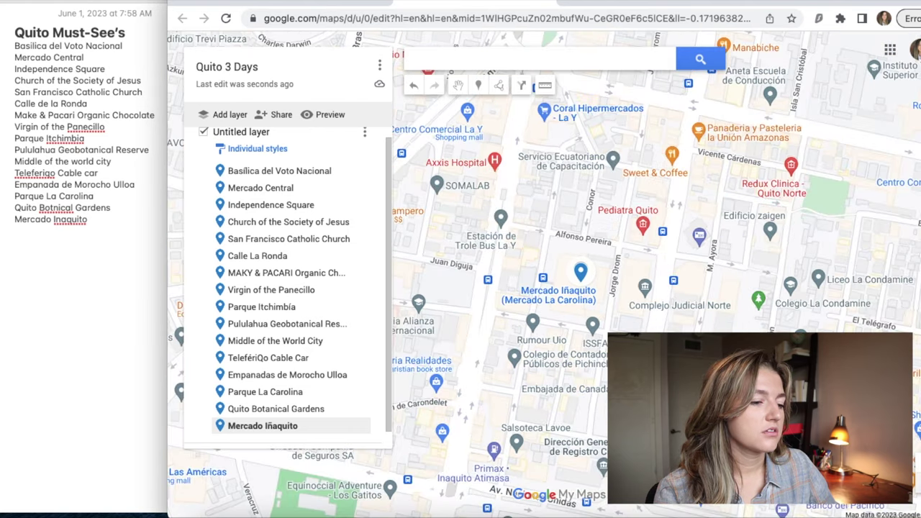
{"action": "scroll", "coordinate": [563, 267], "scroll_direction": "down", "scroll_amount": 3}
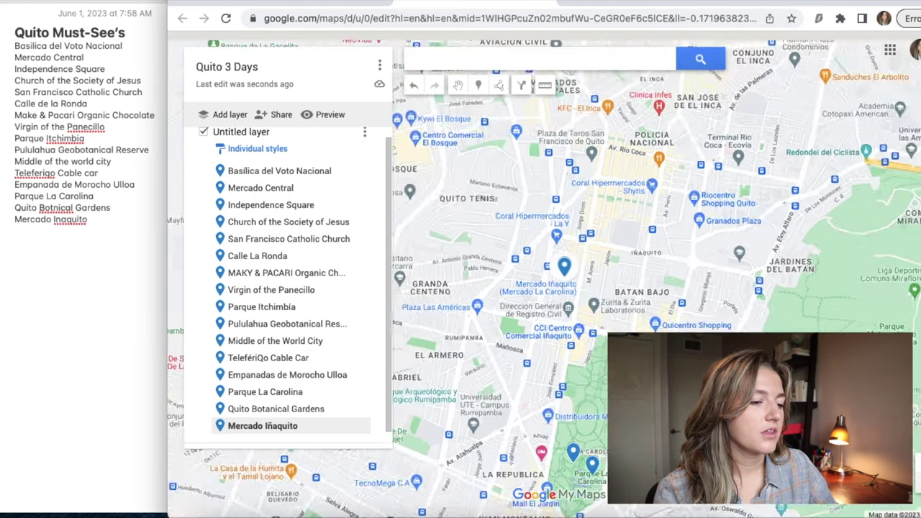
{"action": "scroll", "coordinate": [563, 266], "scroll_direction": "down", "scroll_amount": 3}
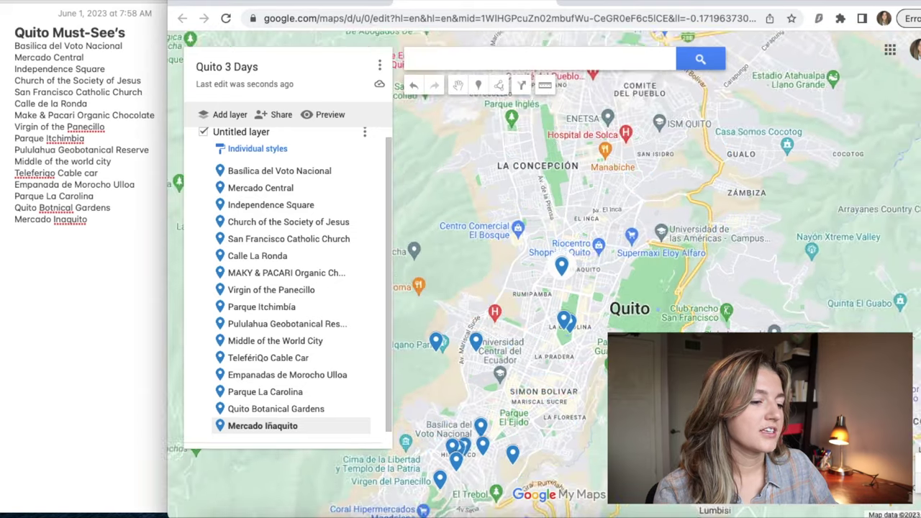
{"action": "scroll", "coordinate": [562, 266], "scroll_direction": "down", "scroll_amount": 2}
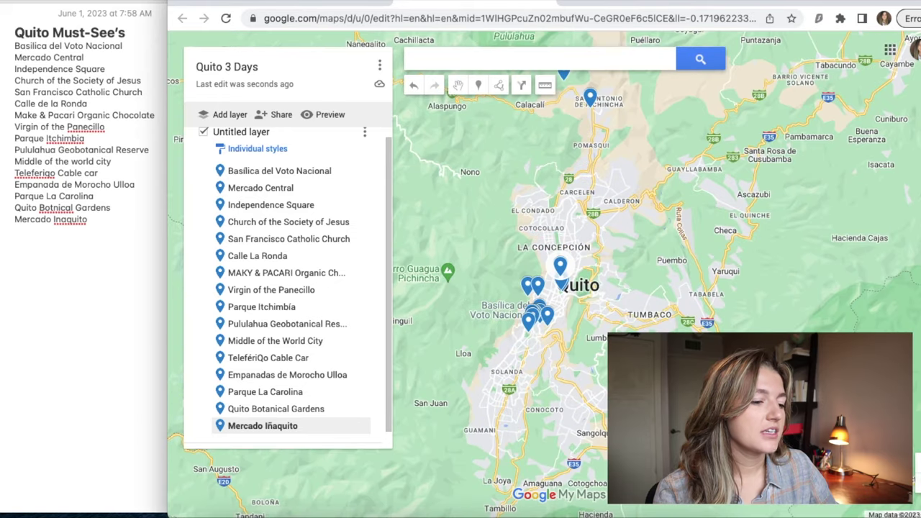
{"action": "left_click_drag", "start_coordinate": [608, 133], "coordinate": [636, 233]}
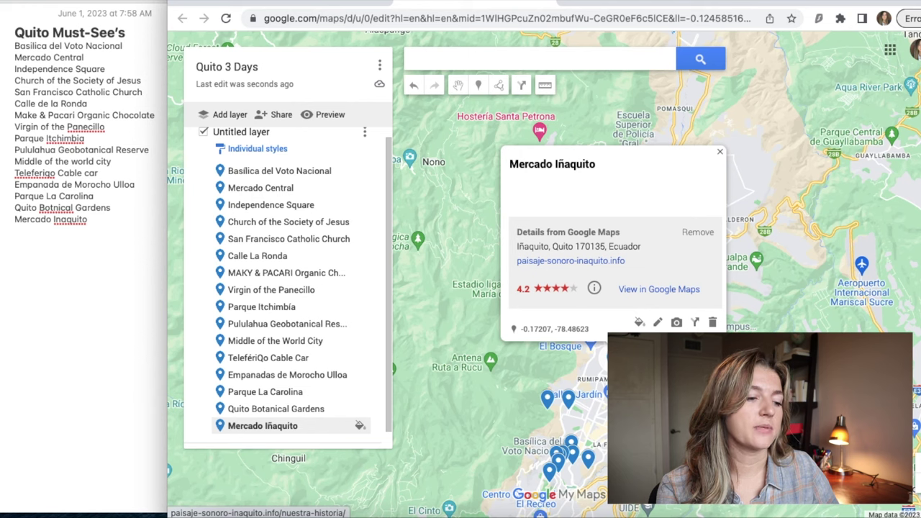
Step: Give Mercado Iñaquito the description 'Cheap food market, under $3'
{"action": "left_click", "coordinate": [659, 322]}
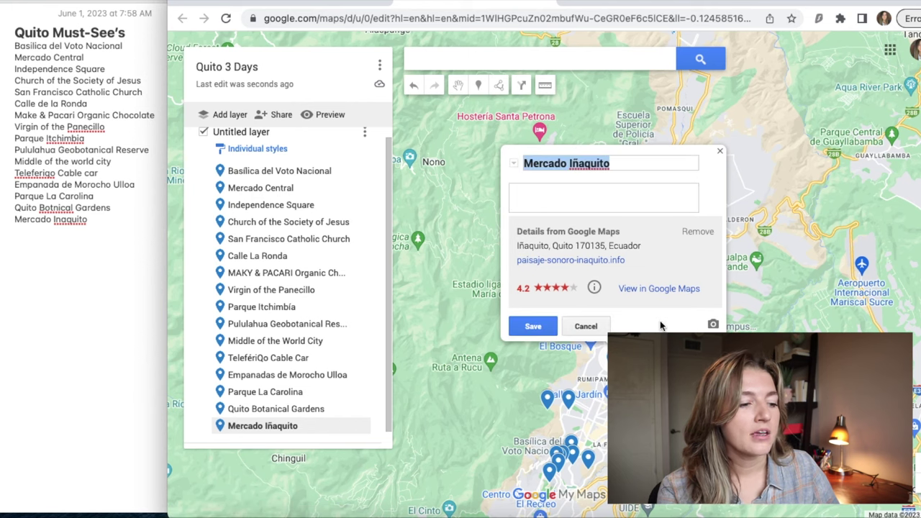
{"action": "left_click", "coordinate": [544, 196]}
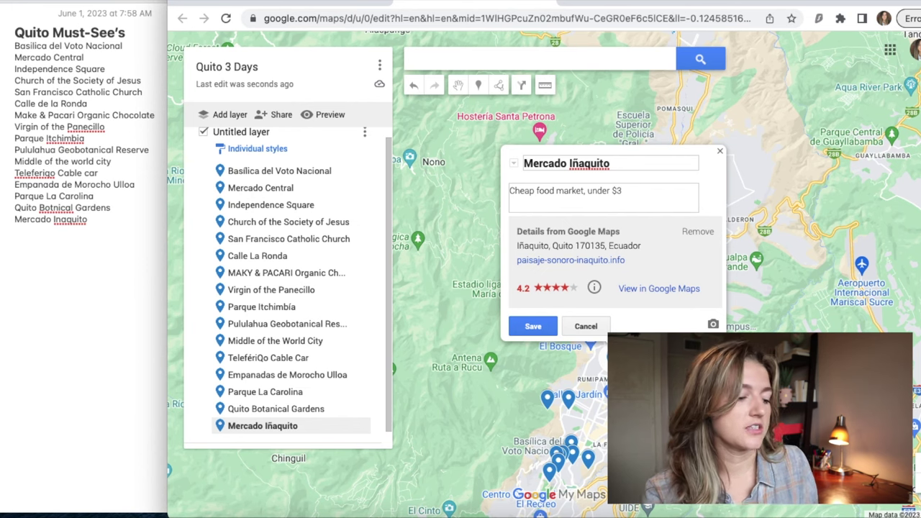
{"action": "left_click", "coordinate": [532, 326]}
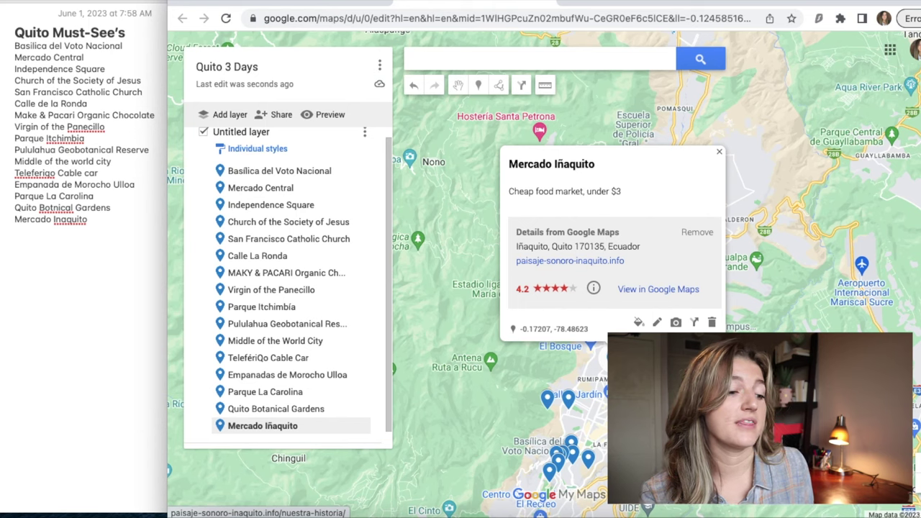
Step: Reopen Mercado Iñaquito's details, revisit the description and start attaching an image
{"action": "left_click", "coordinate": [656, 322]}
{"action": "left_click", "coordinate": [626, 190]}
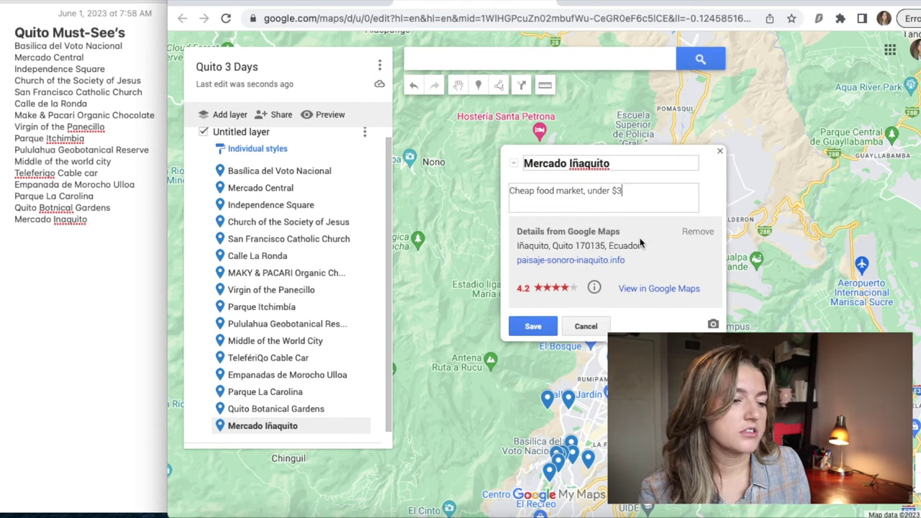
{"action": "left_click", "coordinate": [714, 324]}
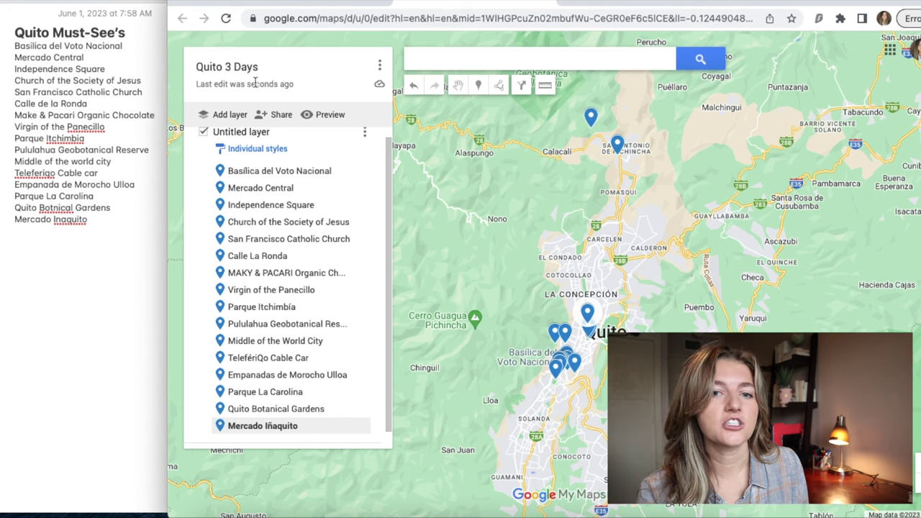
{"action": "left_click_drag", "start_coordinate": [757, 301], "coordinate": [759, 321]}
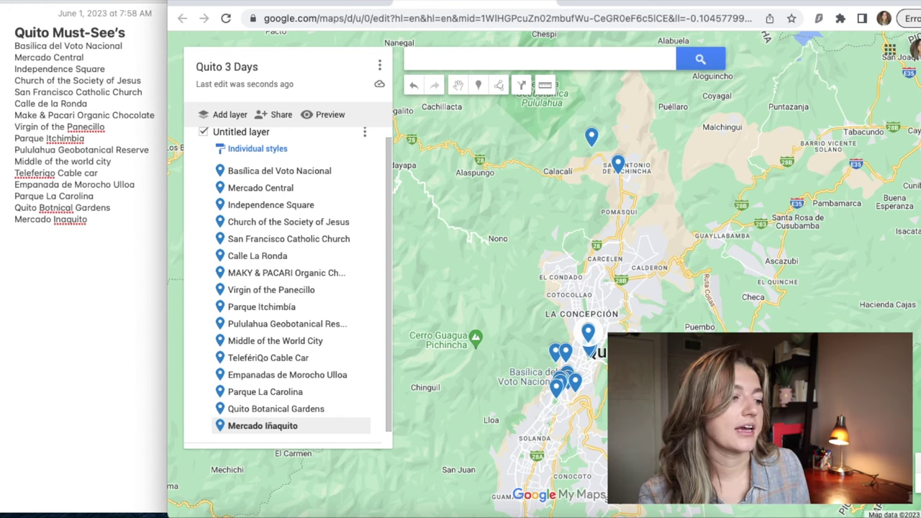
{"action": "scroll", "coordinate": [561, 274], "scroll_direction": "up", "scroll_amount": 2}
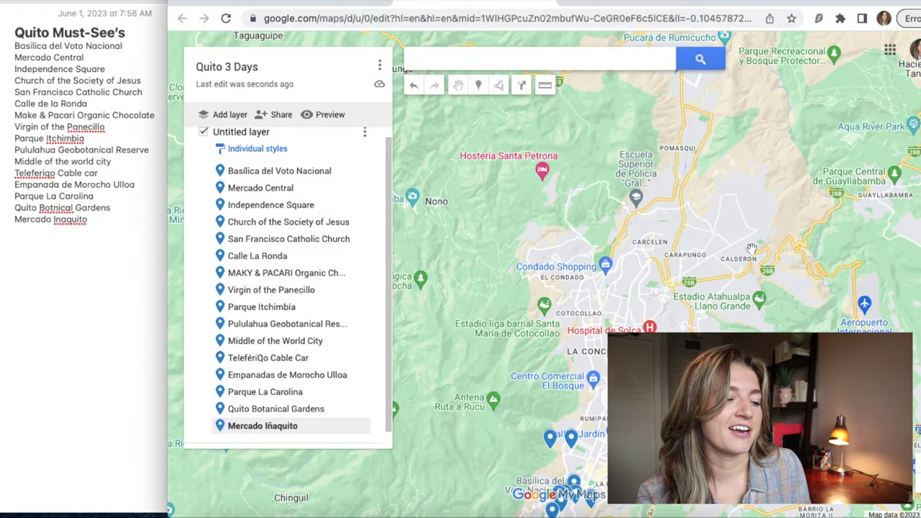
{"action": "left_click_drag", "start_coordinate": [653, 302], "coordinate": [668, 241]}
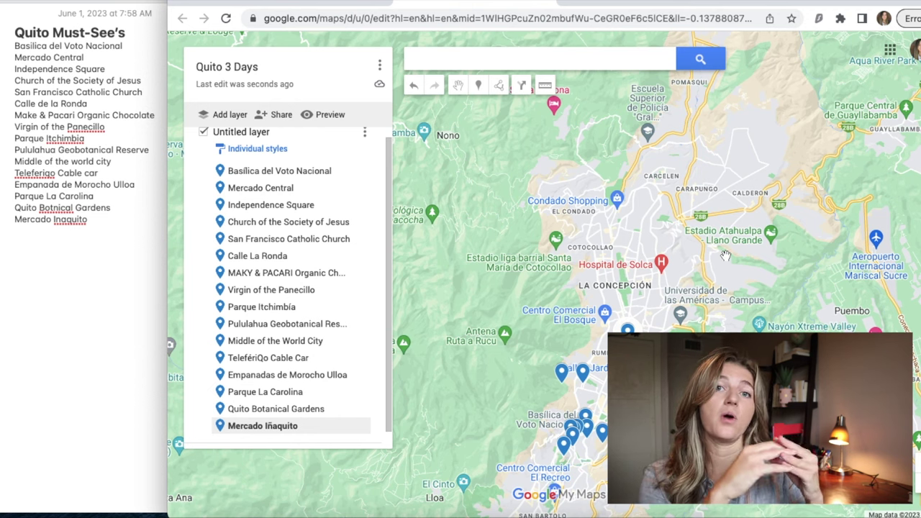
{"action": "left_click_drag", "start_coordinate": [725, 256], "coordinate": [701, 382]}
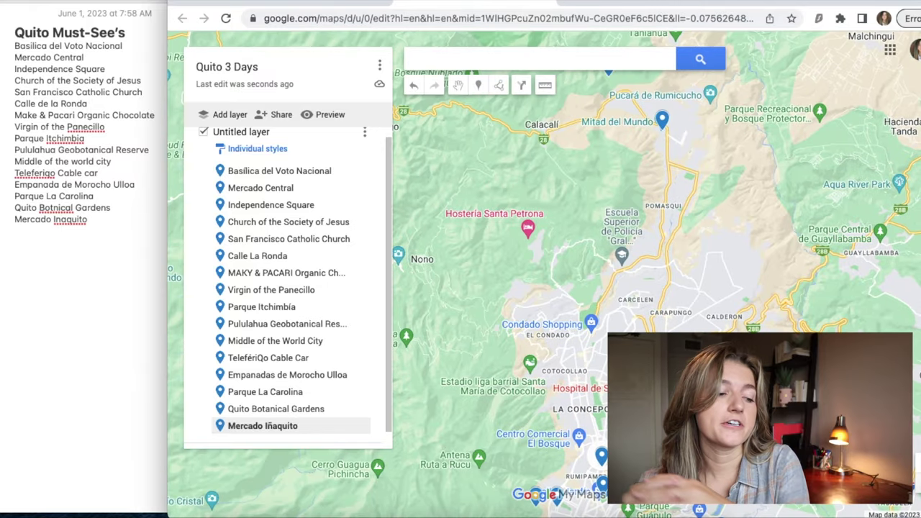
{"action": "scroll", "coordinate": [583, 259], "scroll_direction": "down", "scroll_amount": 2}
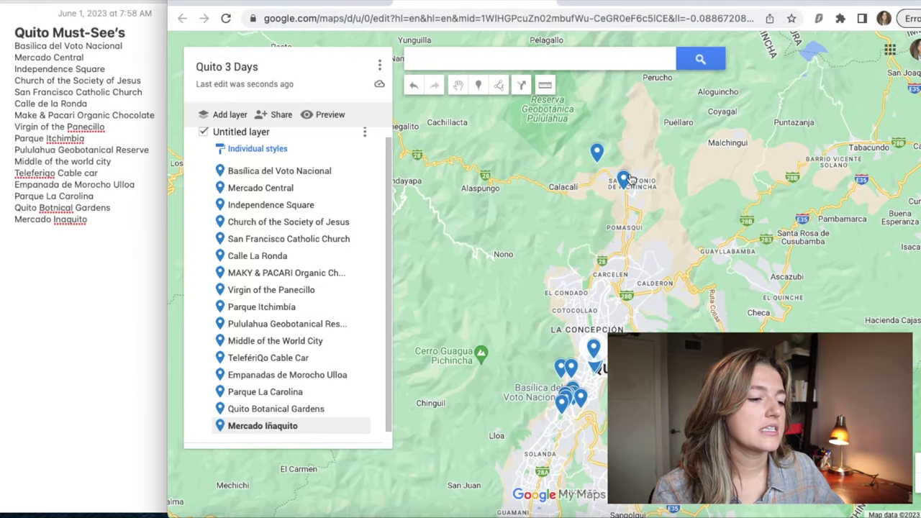
Step: Color the Middle of the World City and Pululahua pins yellow
{"action": "left_click", "coordinate": [623, 177]}
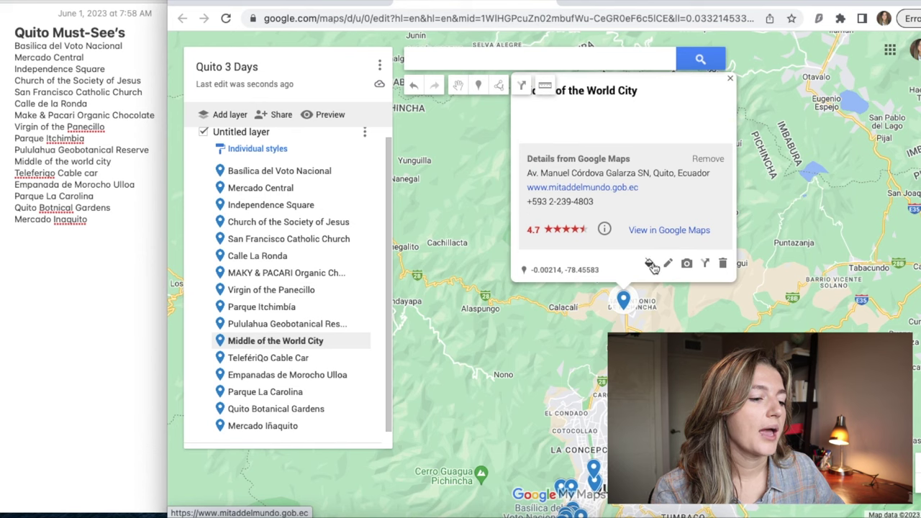
{"action": "left_click", "coordinate": [649, 264]}
{"action": "left_click", "coordinate": [714, 264]}
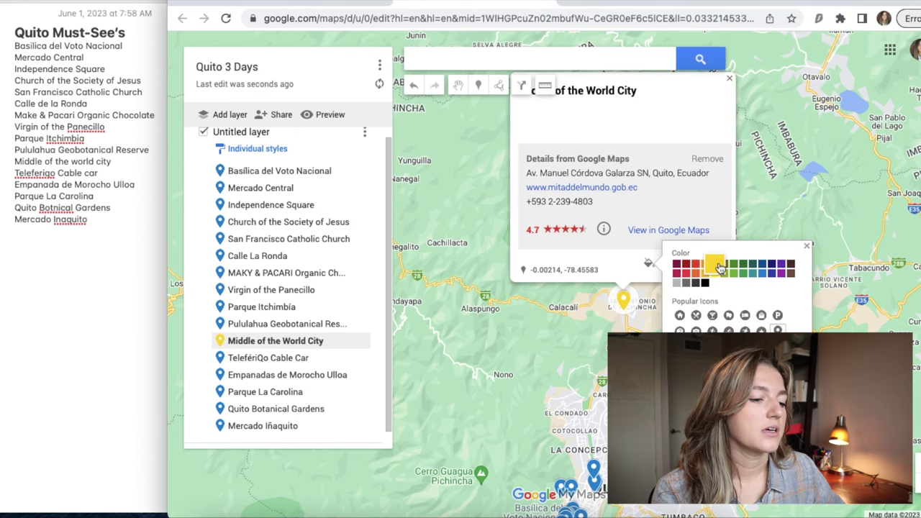
{"action": "left_click", "coordinate": [565, 311]}
{"action": "left_click", "coordinate": [600, 277]}
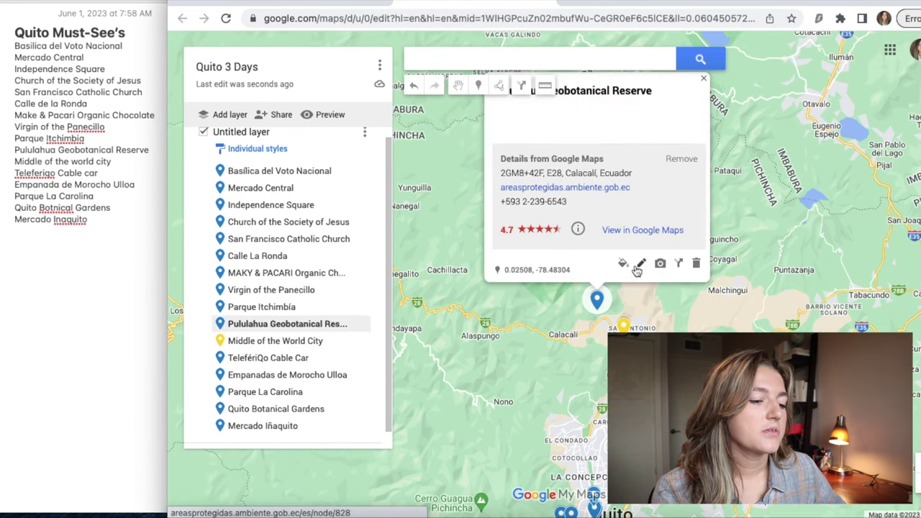
{"action": "left_click", "coordinate": [623, 263]}
{"action": "left_click", "coordinate": [693, 267]}
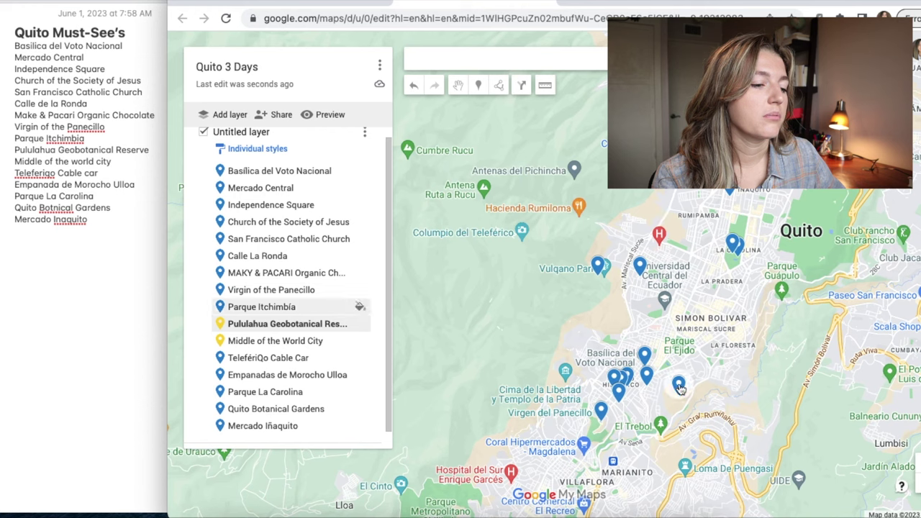
Step: Color the Parque Itchimbía pin dark red
{"action": "left_click", "coordinate": [679, 387]}
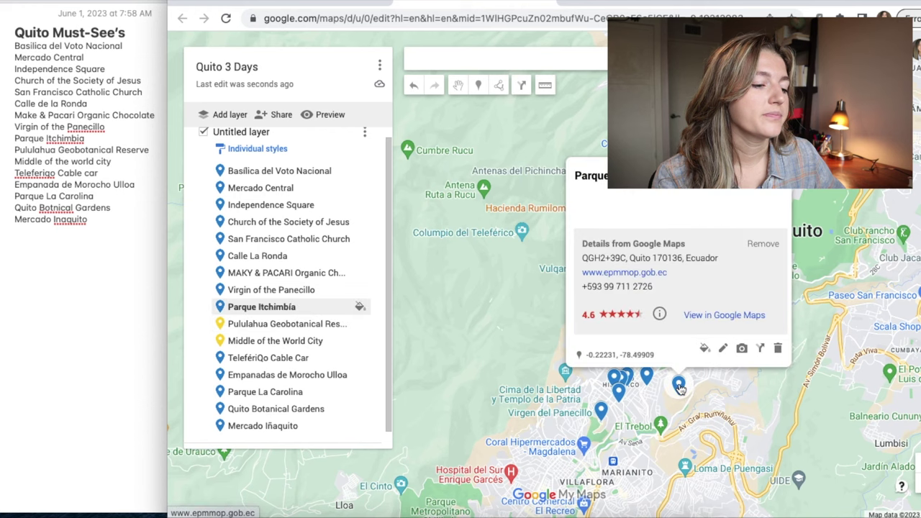
{"action": "left_click", "coordinate": [706, 350]}
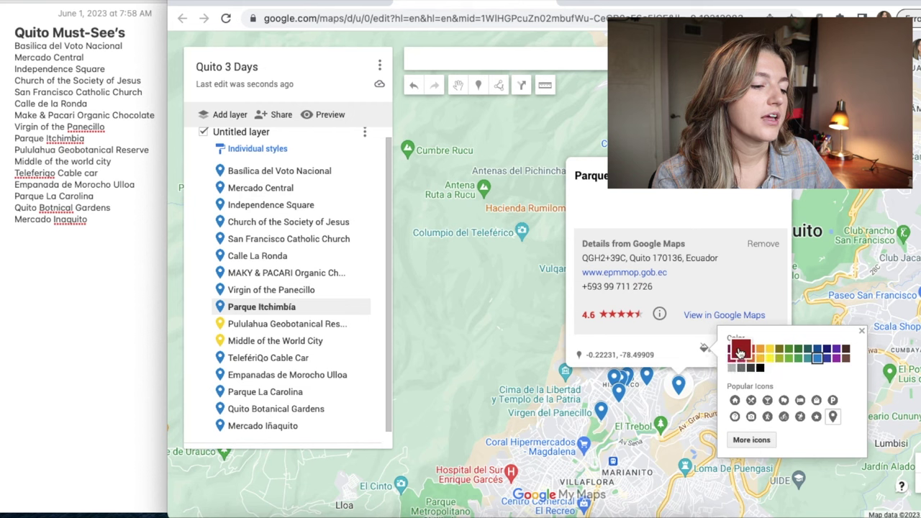
{"action": "left_click", "coordinate": [740, 350]}
{"action": "key", "text": "Escape"}
{"action": "key", "text": "Escape"}
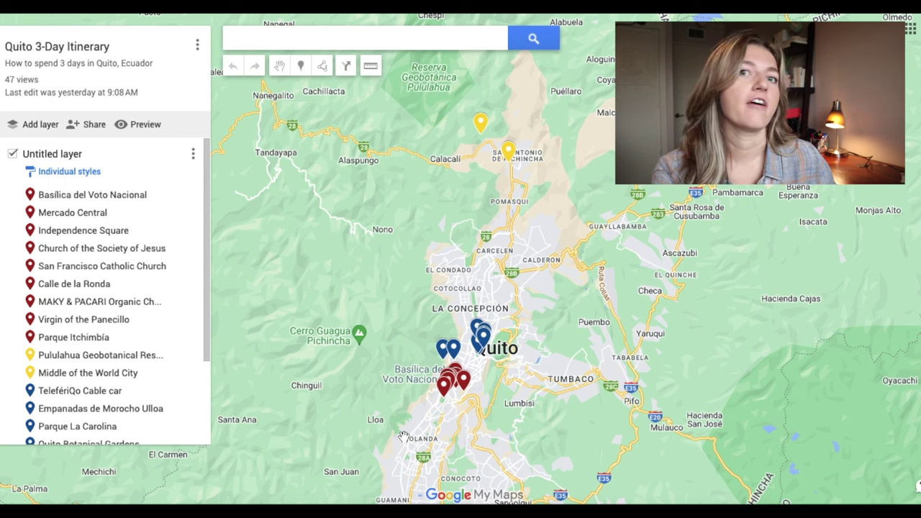
Step: Open the Share map settings for the Quito 3-Day Itinerary map
{"action": "scroll", "coordinate": [149, 345], "scroll_direction": "down", "scroll_amount": 3}
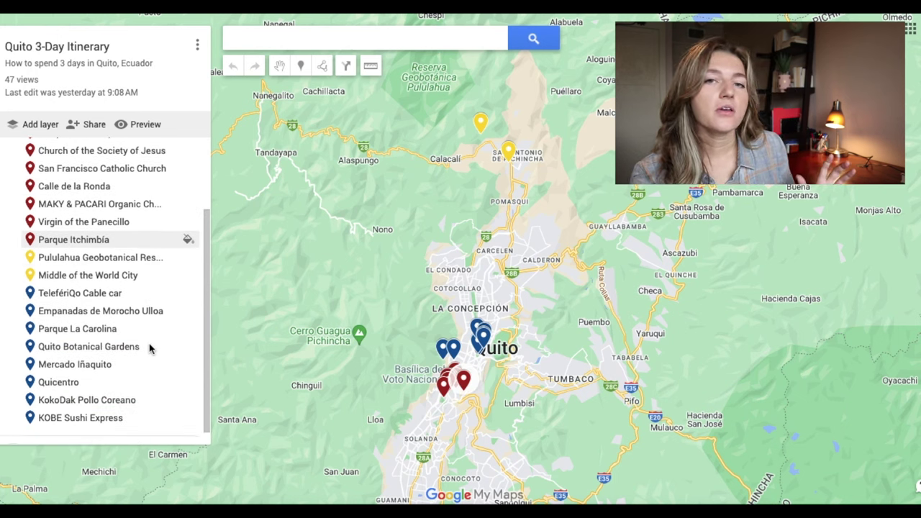
{"action": "scroll", "coordinate": [149, 344], "scroll_direction": "up", "scroll_amount": 3}
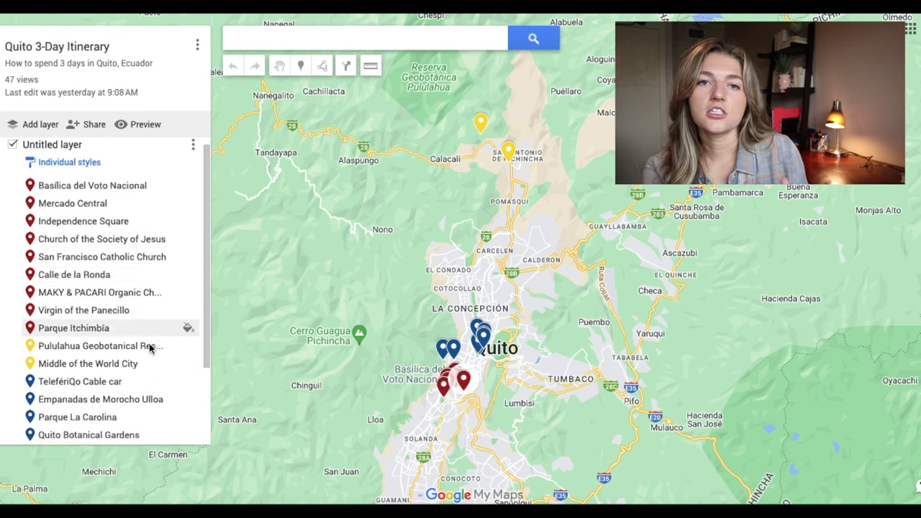
{"action": "left_click", "coordinate": [95, 127]}
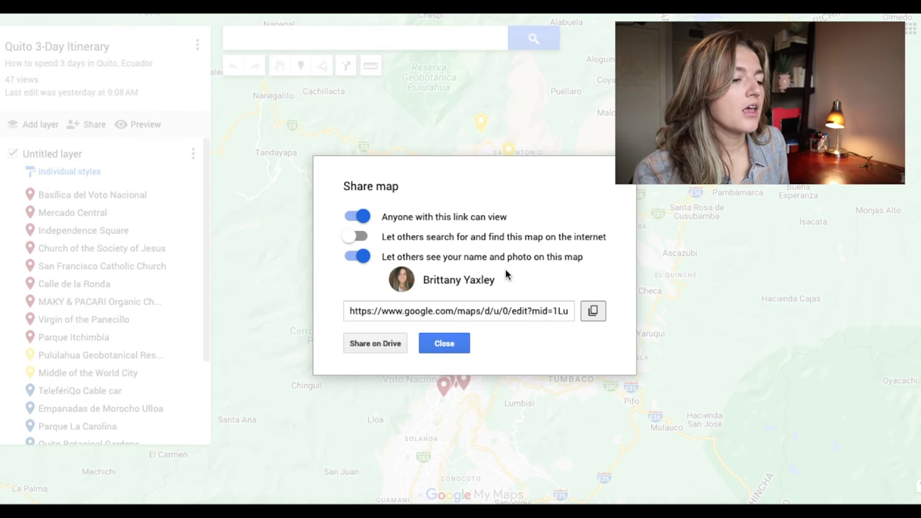
Step: Copy the map's share link and close the Share map dialog
{"action": "left_click", "coordinate": [592, 313]}
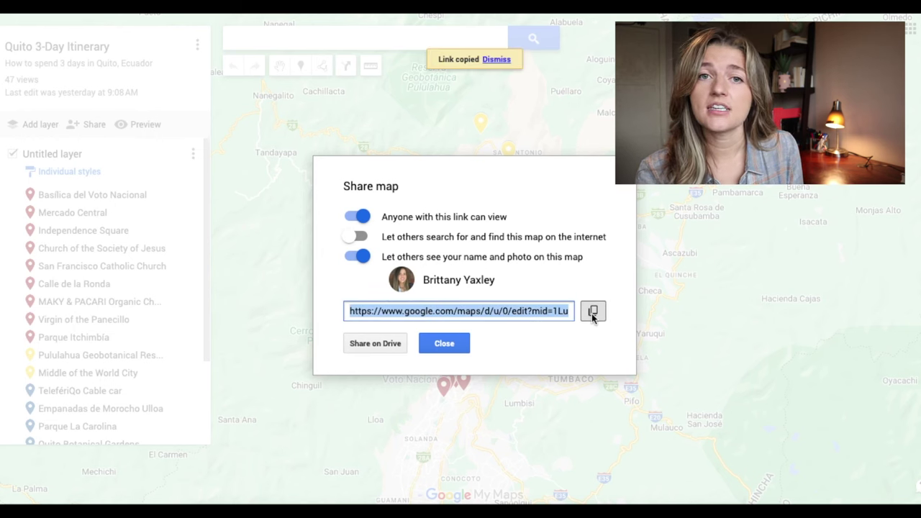
{"action": "left_click", "coordinate": [445, 344]}
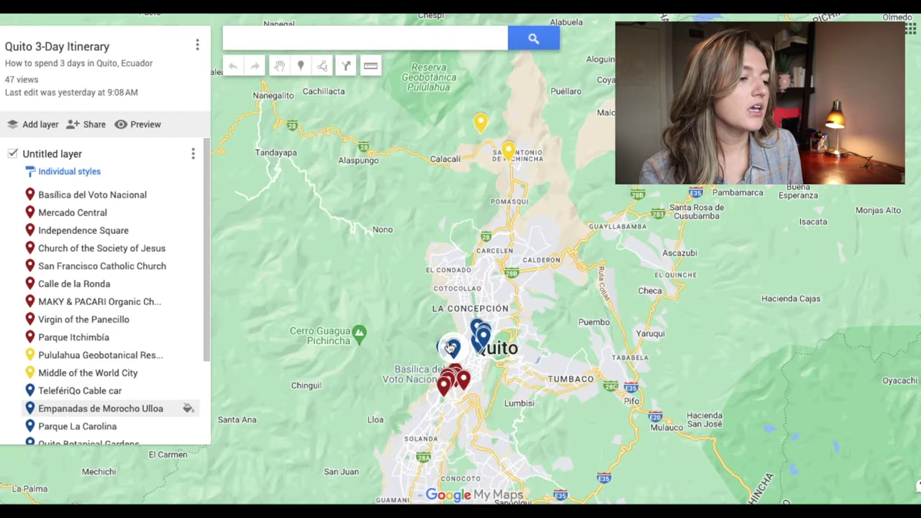